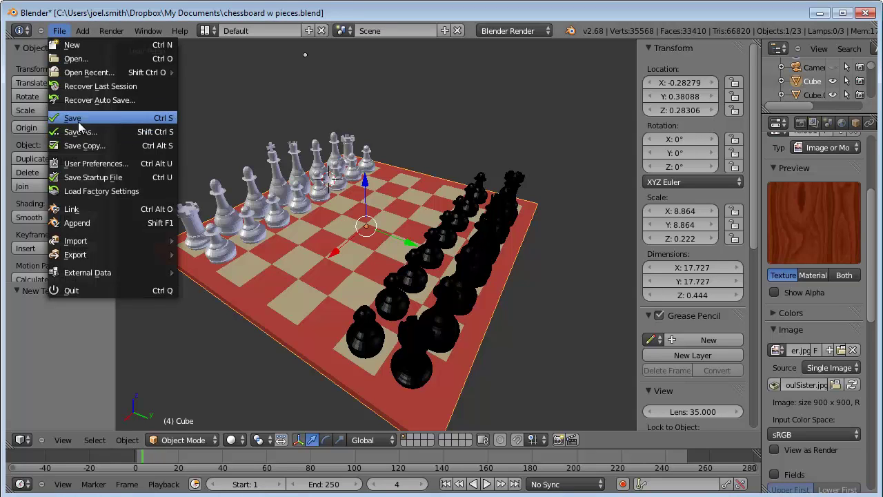
Save chessboard w pieces.blend, orbit and zoom the view, and unhide the Camera in the Outliner.
left_click(76, 119)
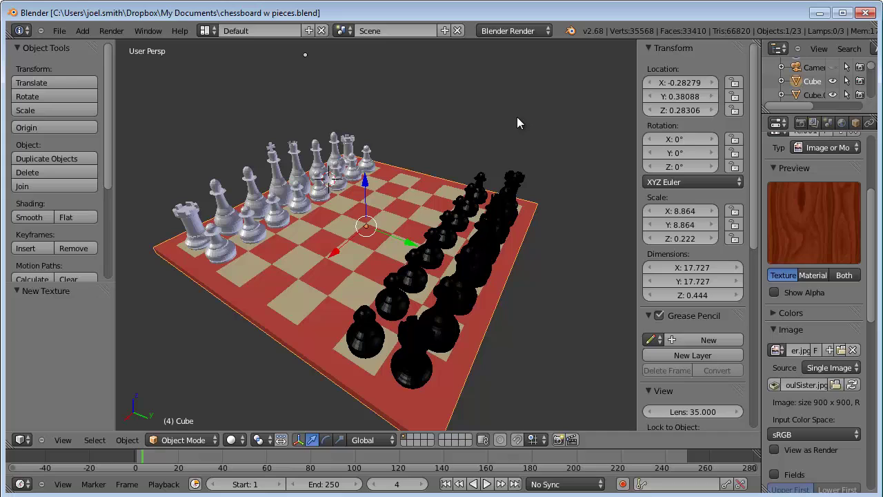
middle_click_drag(498, 339, 440, 308)
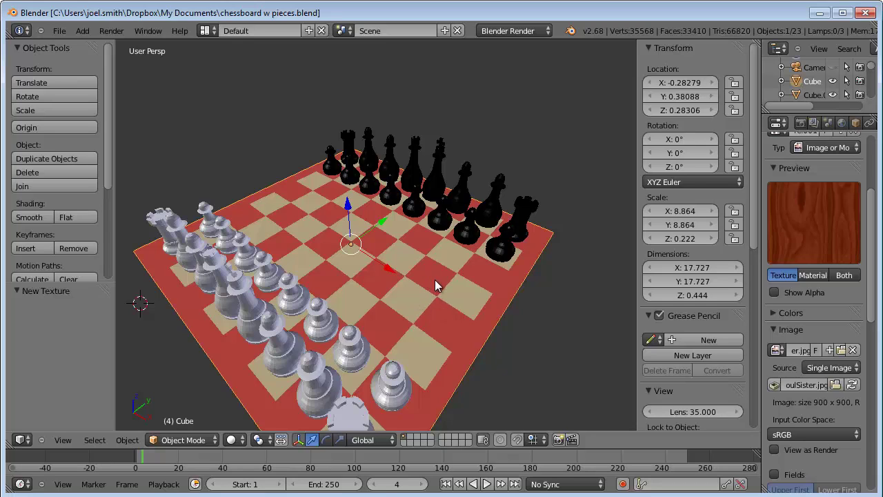
middle_click_drag(338, 292, 376, 297)
scroll(375, 295, "down", 8)
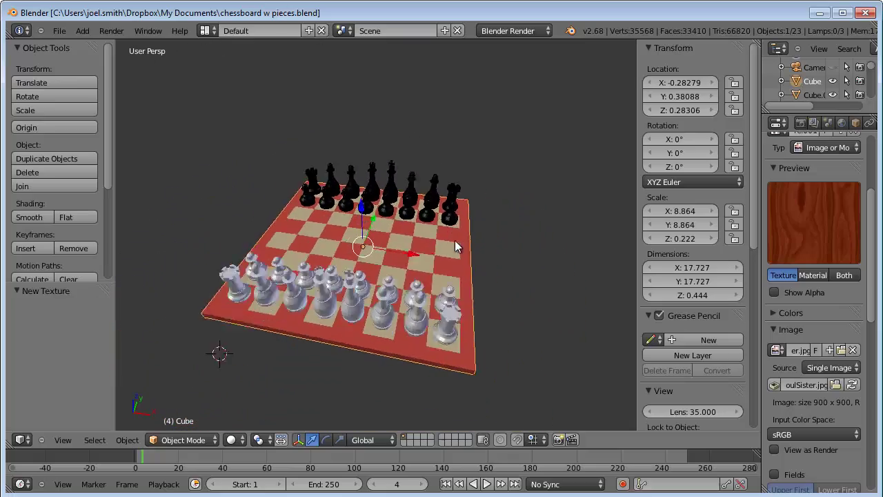
left_click(833, 66)
scroll(469, 173, "up", 5)
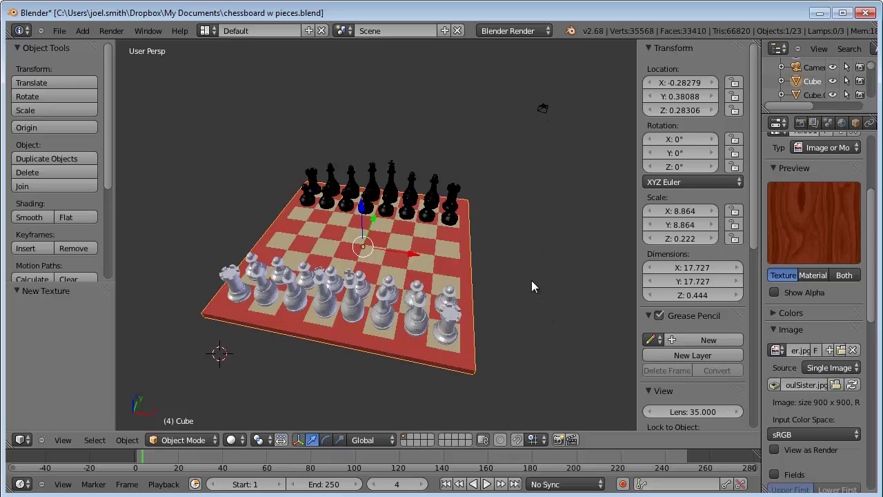
In camera view, enable Lock Camera to View and orbit until white pieces sit front-left.
key("KP_0")
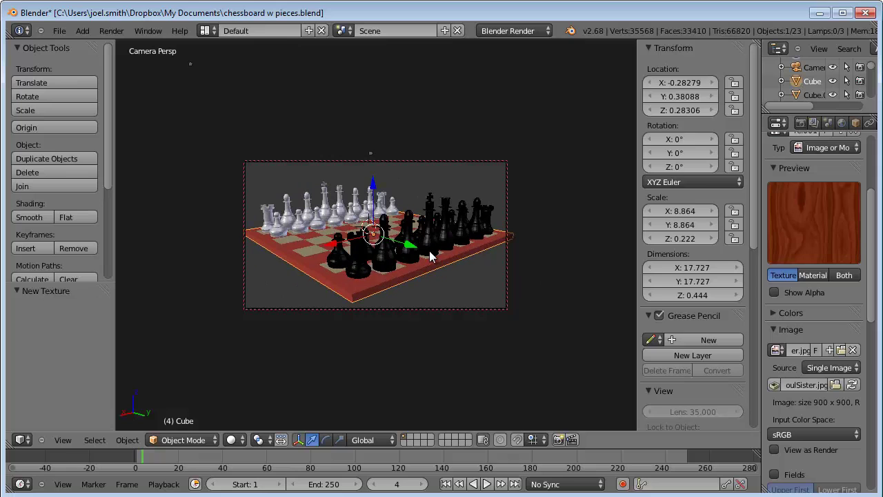
scroll(696, 181, "down", 8)
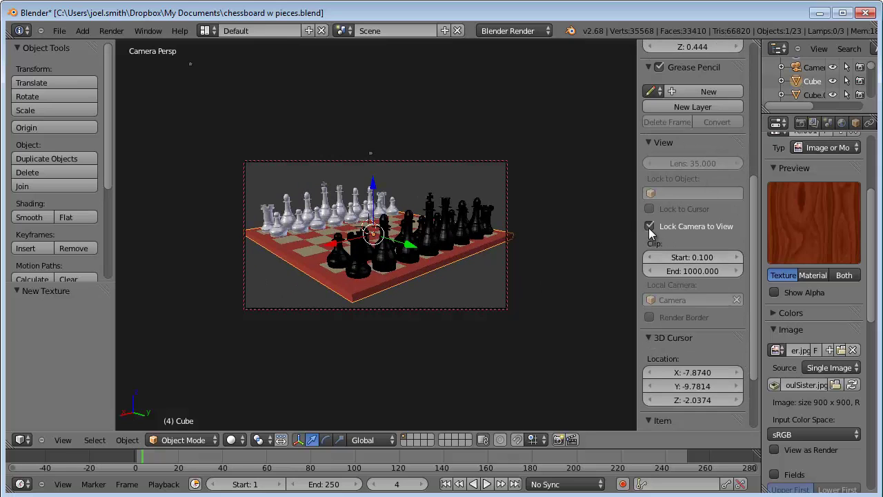
scroll(418, 243, "up", 3)
scroll(418, 242, "down", 1)
left_click(649, 226)
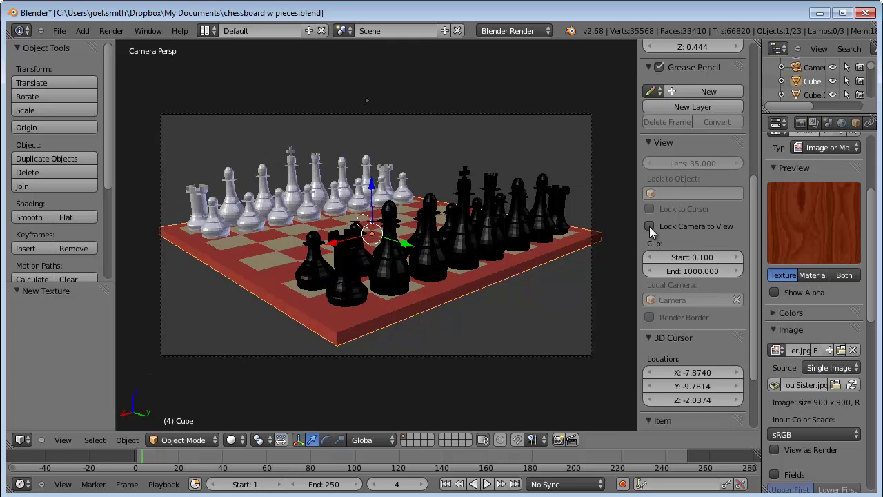
left_click(650, 227)
scroll(414, 248, "up", 3)
scroll(414, 249, "down", 1)
scroll(371, 238, "down", 1)
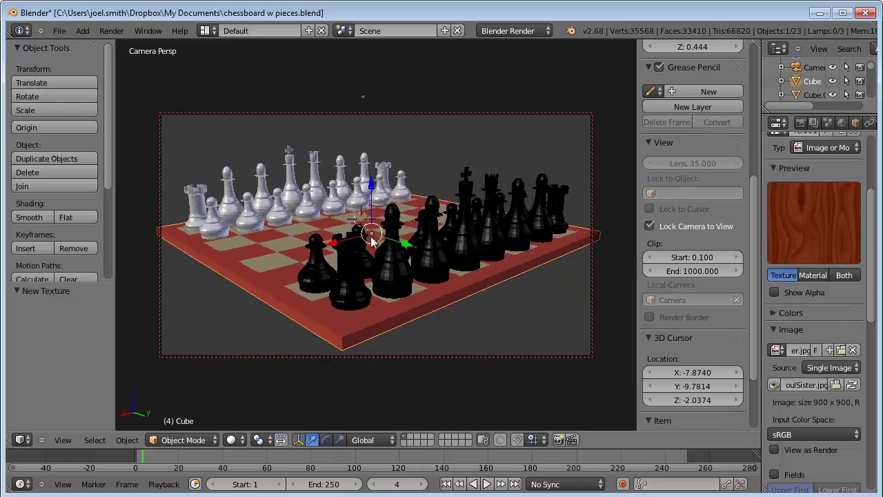
middle_click_drag(371, 238, 454, 252)
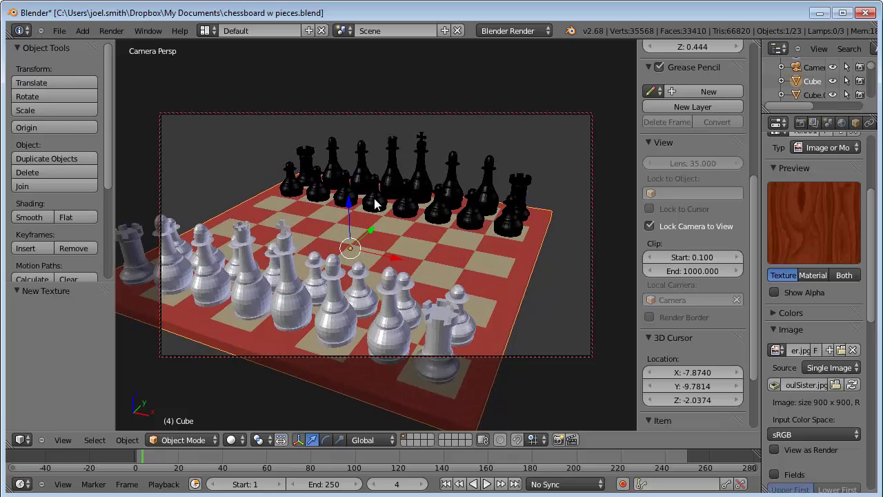
Select the black pieces and enter Edit Mode in top wireframe view.
key("KP_0")
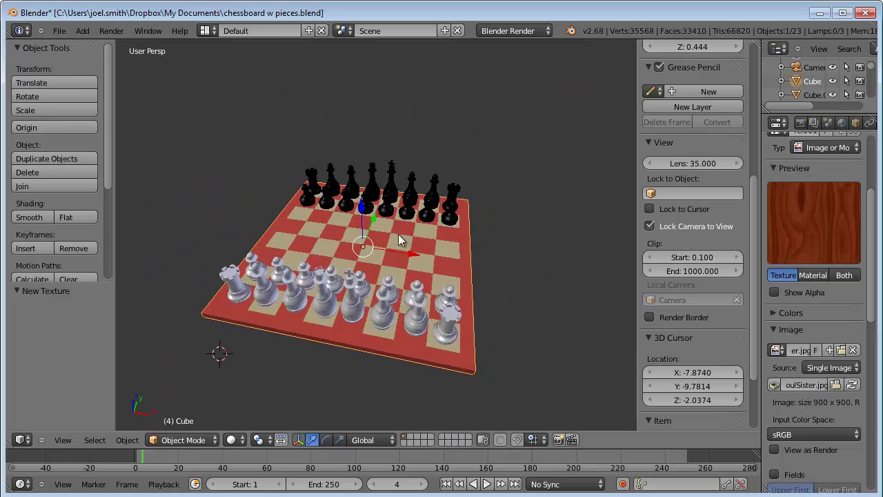
right_click(367, 207)
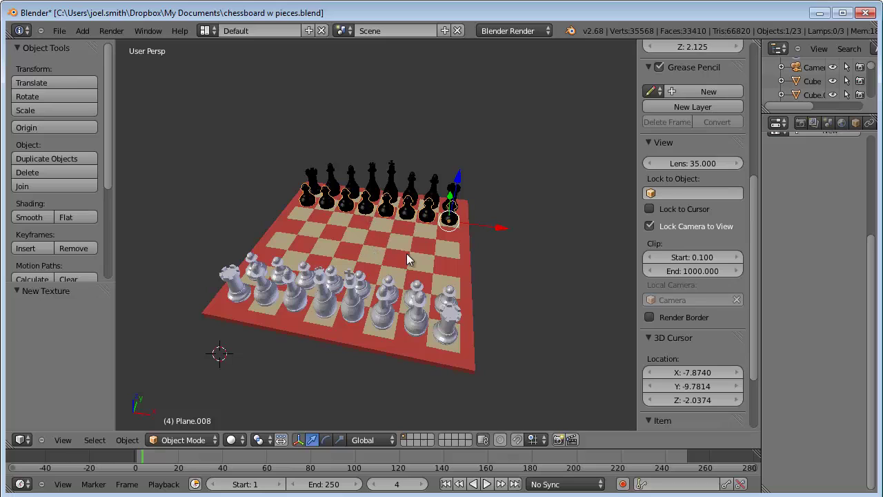
key("Tab")
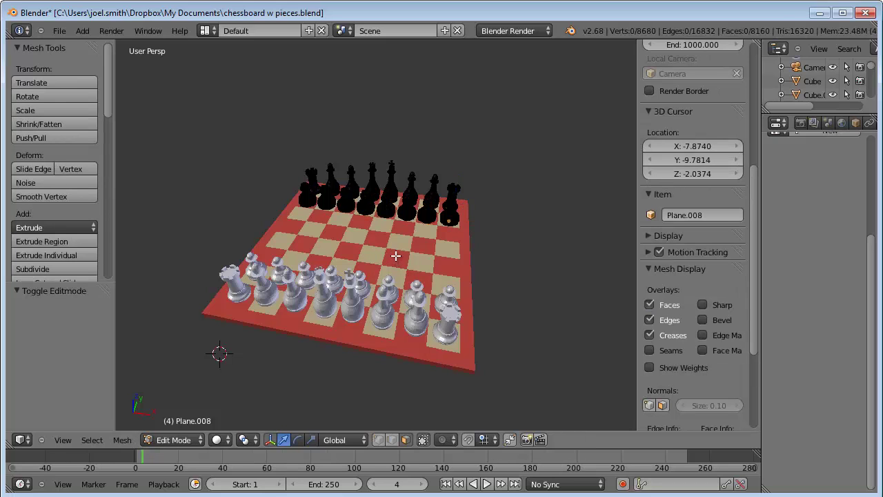
key("KP_7")
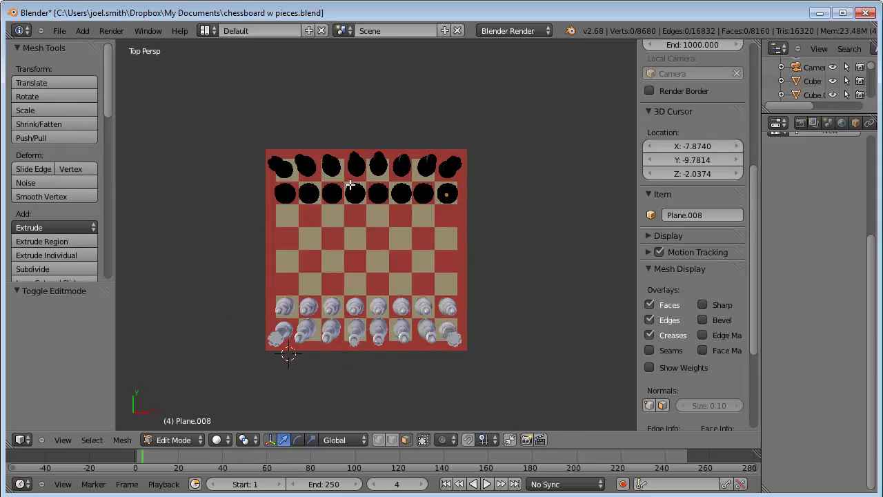
key("z")
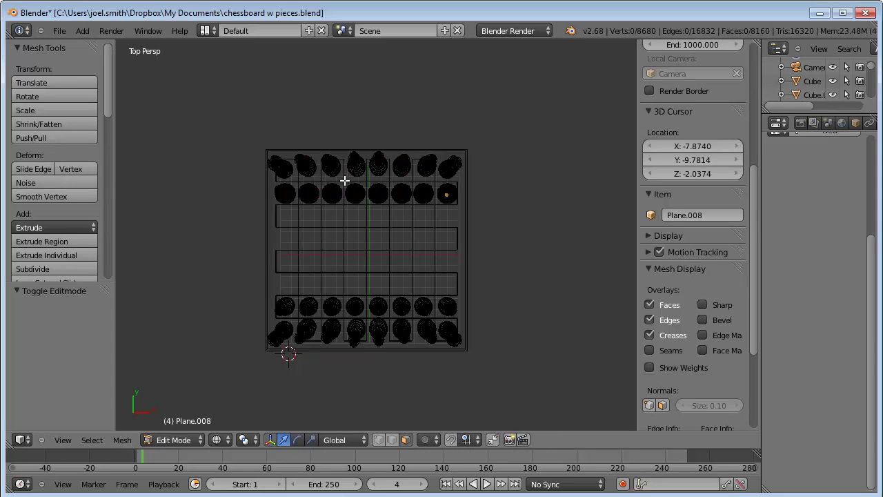
Box-select one black pawn, separate it by selection, and return to solid Object Mode.
key("b")
left_click_drag(344, 181, 366, 208)
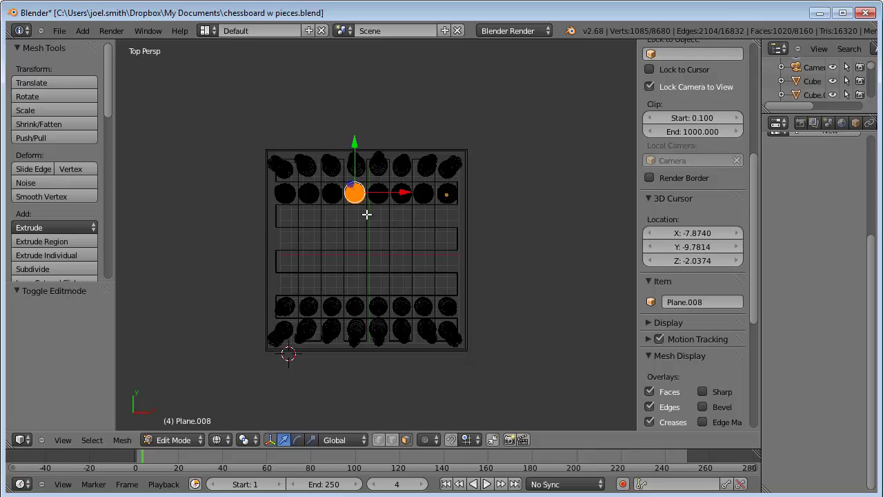
key("p")
left_click(351, 153)
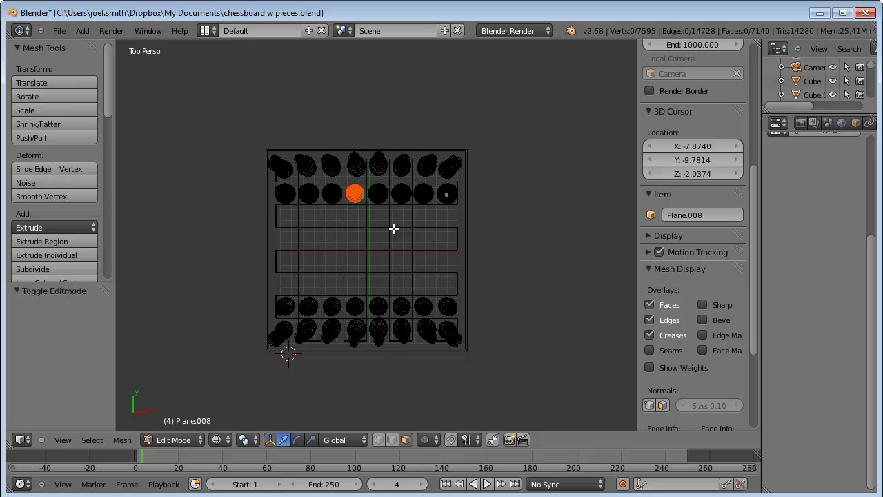
key("z")
mouse_move(424, 252)
middle_mouse_down()
mouse_move(371, 144)
mouse_move(367, 151)
middle_mouse_up()
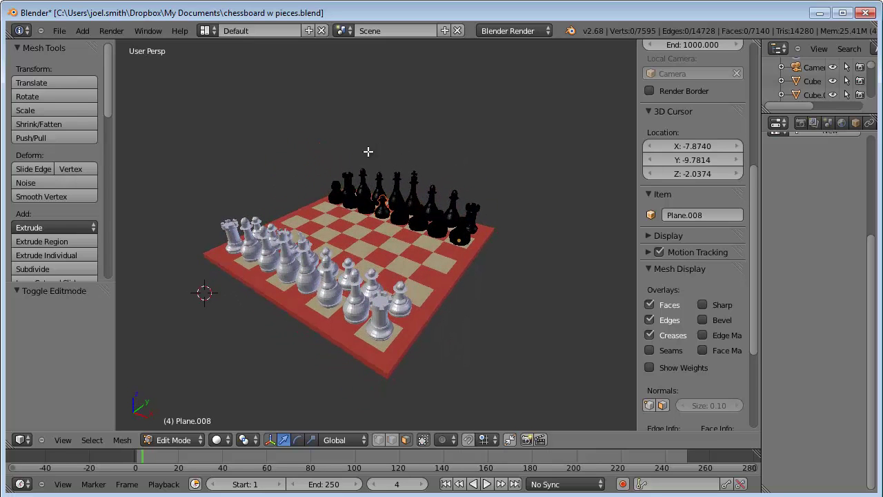
key("Tab")
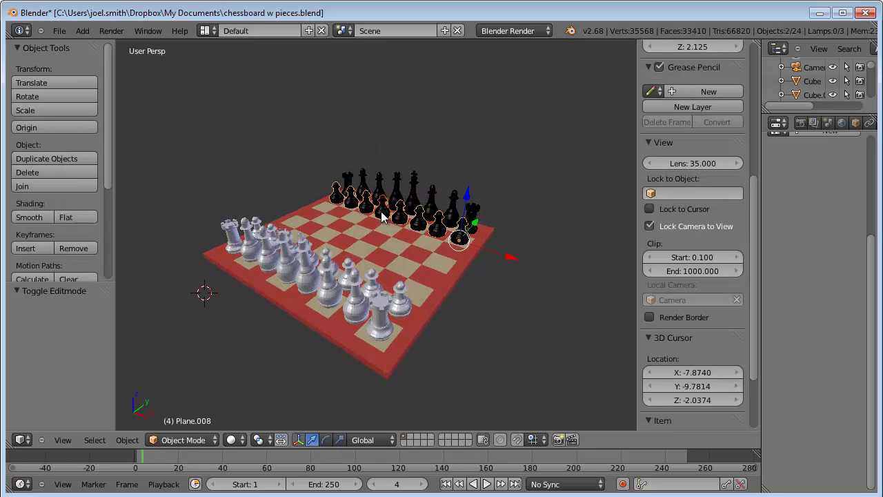
Select the separated black pawn and move it along the Y axis.
right_click(383, 216)
key("g")
key("y")
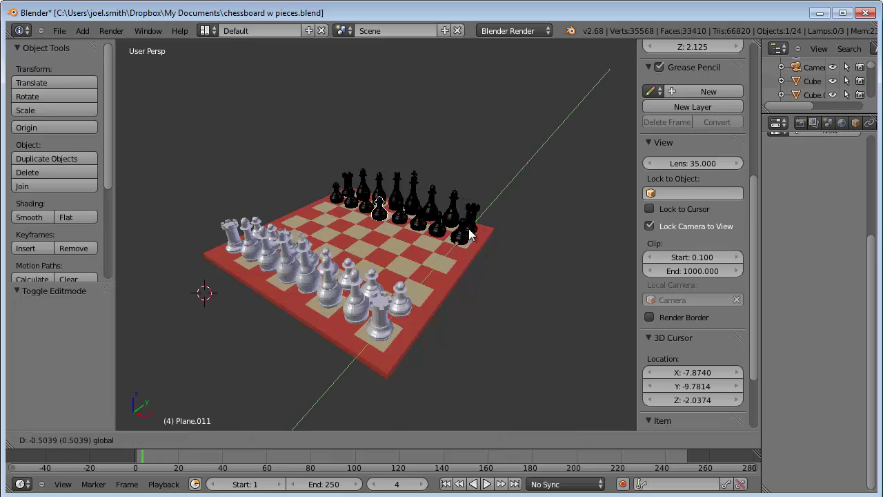
left_click(473, 240)
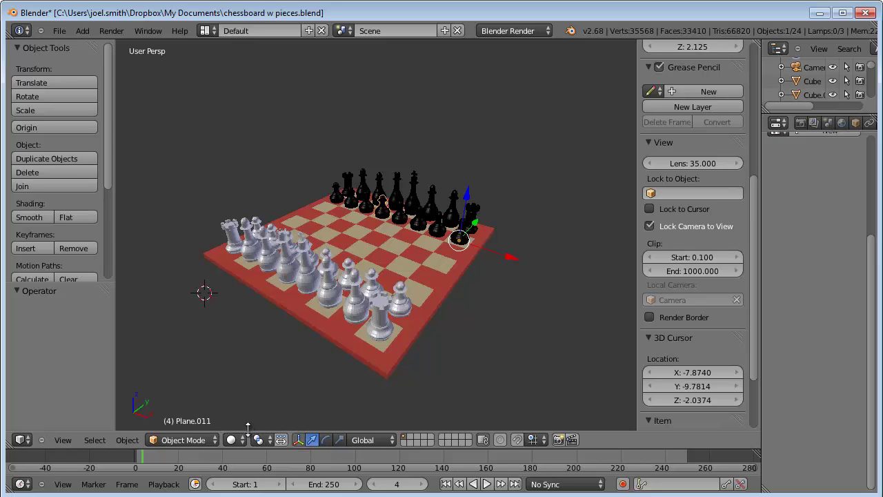
Go to frame 1 and insert a LocRotScale keyframe for the black pawn.
left_click(247, 426)
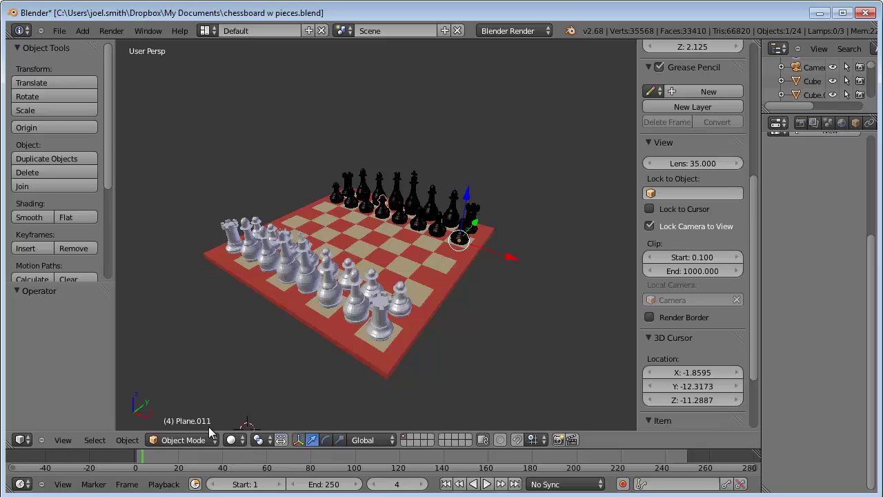
left_click_drag(176, 460, 145, 461)
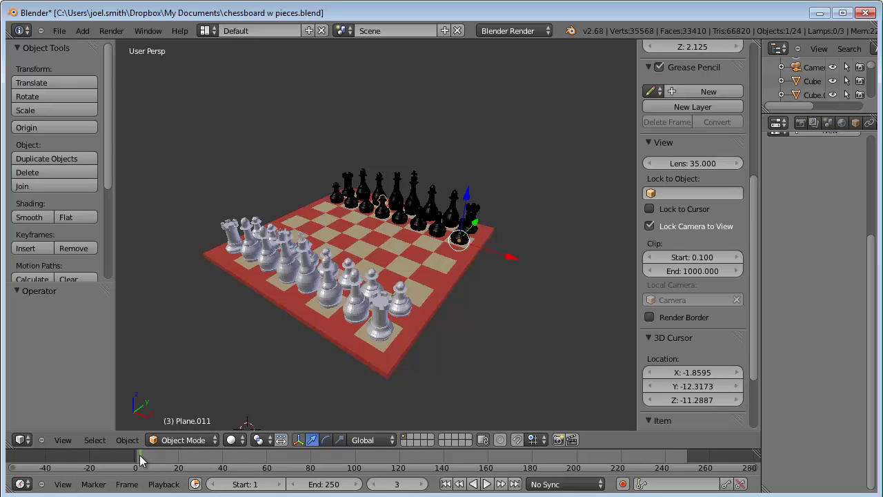
left_click(137, 459)
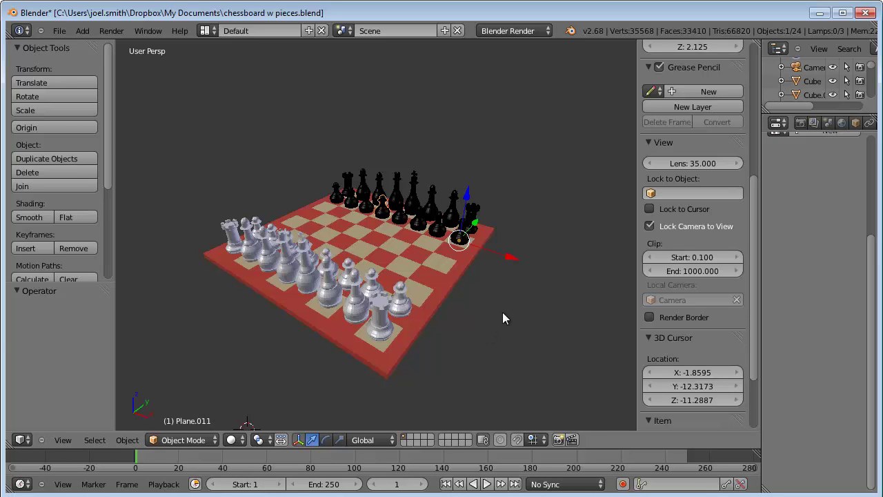
key("i")
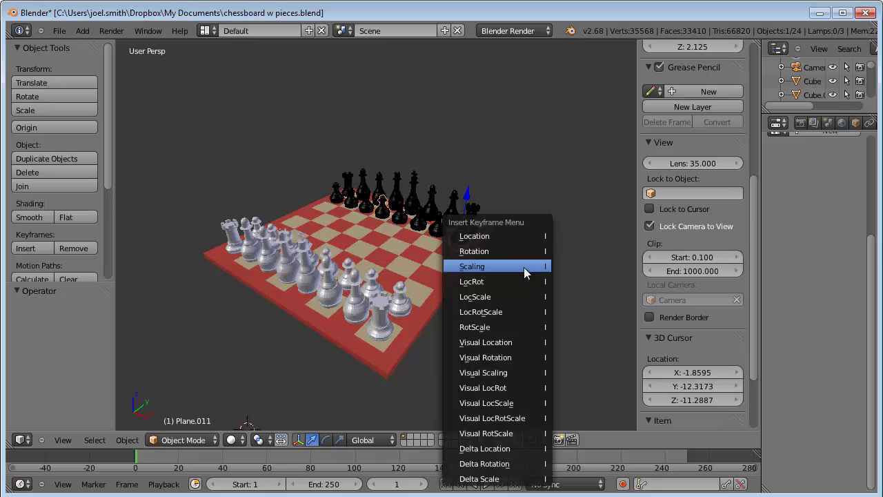
left_click(480, 312)
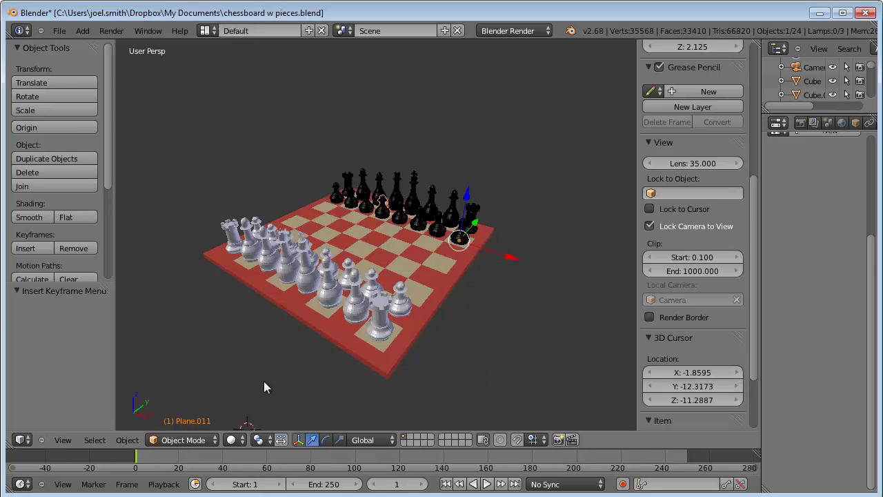
At frame 45, slide the black pawn forward along Y, key LocRotScale, then go to frame 50.
left_click_drag(139, 461, 233, 463)
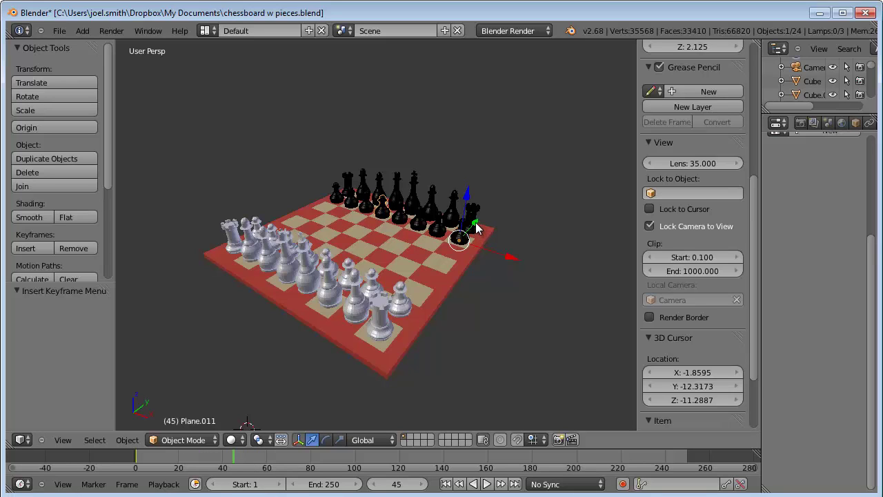
left_click_drag(476, 228, 435, 250)
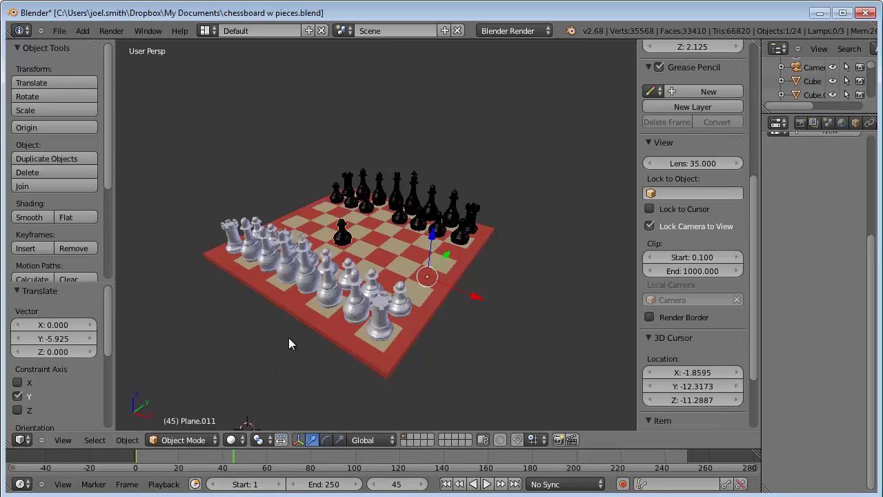
key("i")
left_click(234, 297)
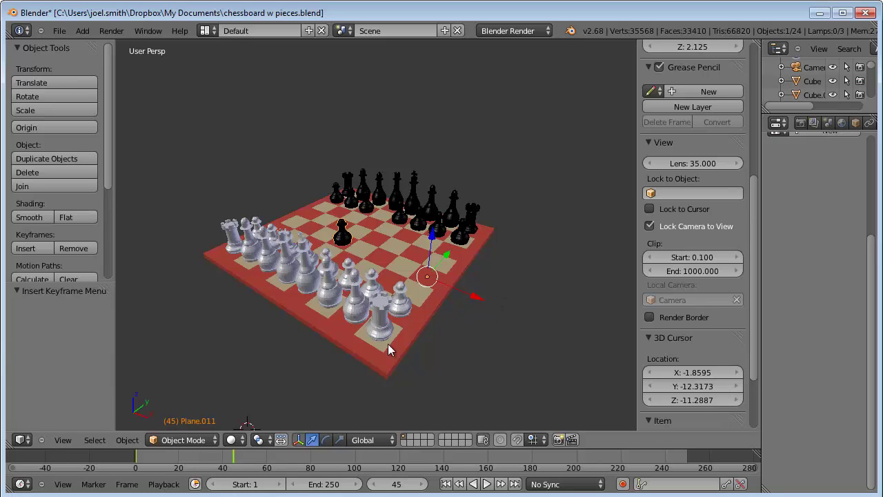
mouse_move(233, 461)
left_mouse_down()
mouse_move(138, 461)
mouse_move(235, 460)
left_mouse_up()
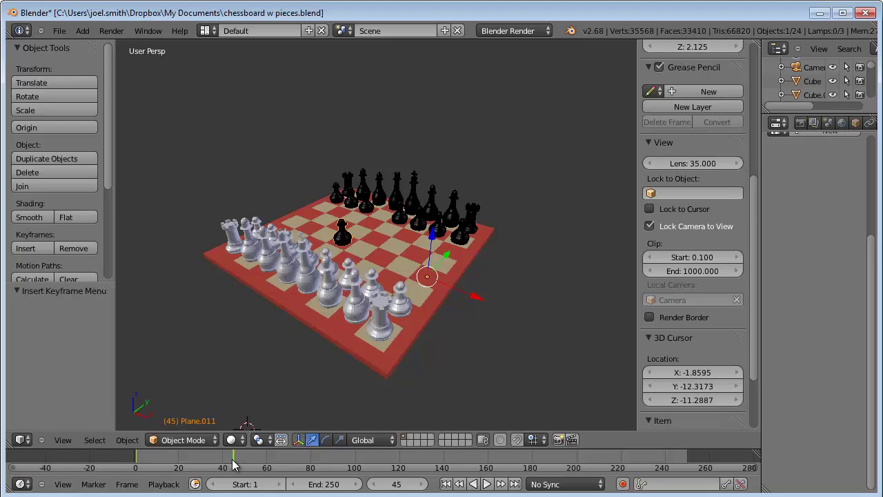
left_click_drag(234, 463, 244, 462)
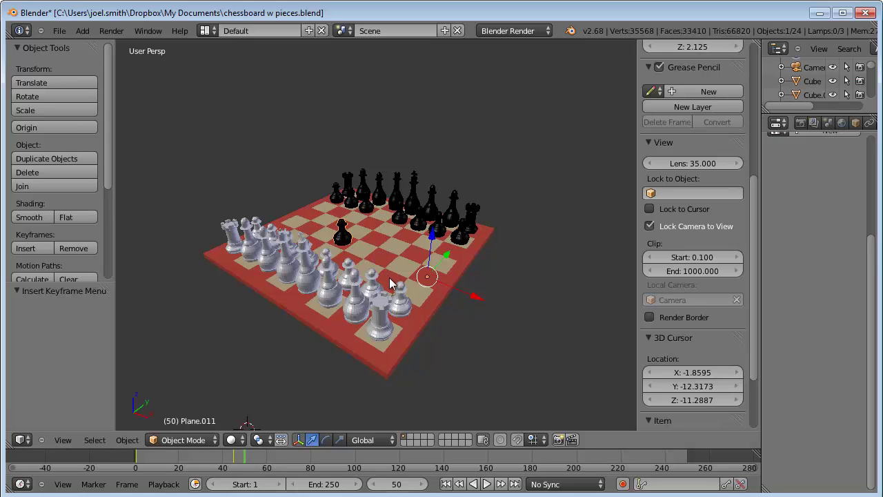
Select the camera and move it off the chessboard to beside the 3D cursor.
middle_click_drag(390, 282, 342, 261)
scroll(340, 263, "up", 3)
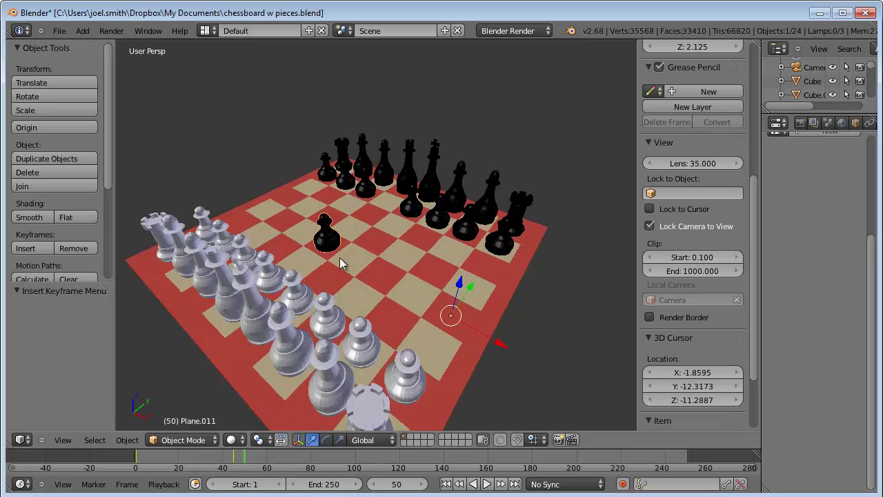
scroll(340, 263, "down", 3)
scroll(380, 274, "down", 3)
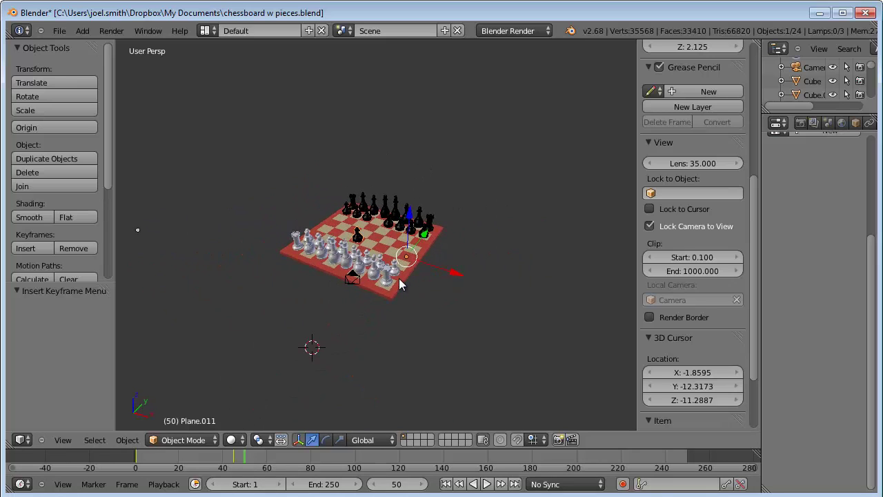
right_click(353, 282)
key("g")
left_click(310, 336)
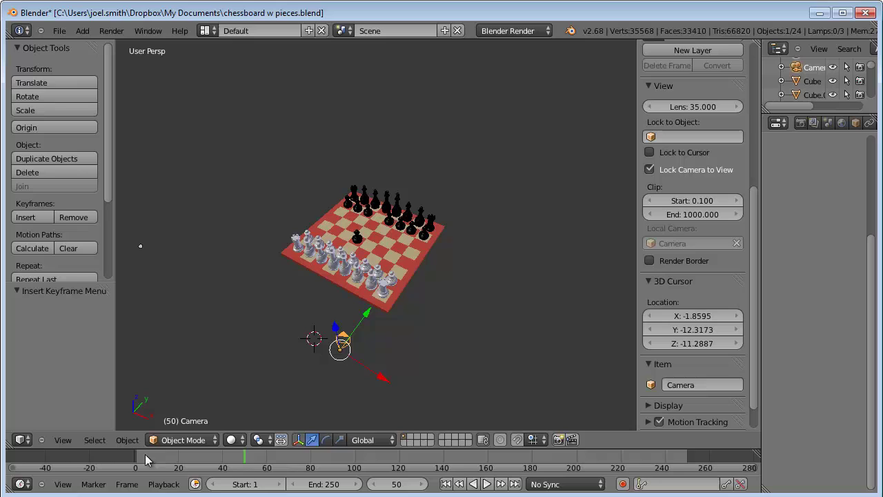
Scrub the timeline to frame 26 and enlarge the timeline area.
left_click_drag(162, 458, 166, 457)
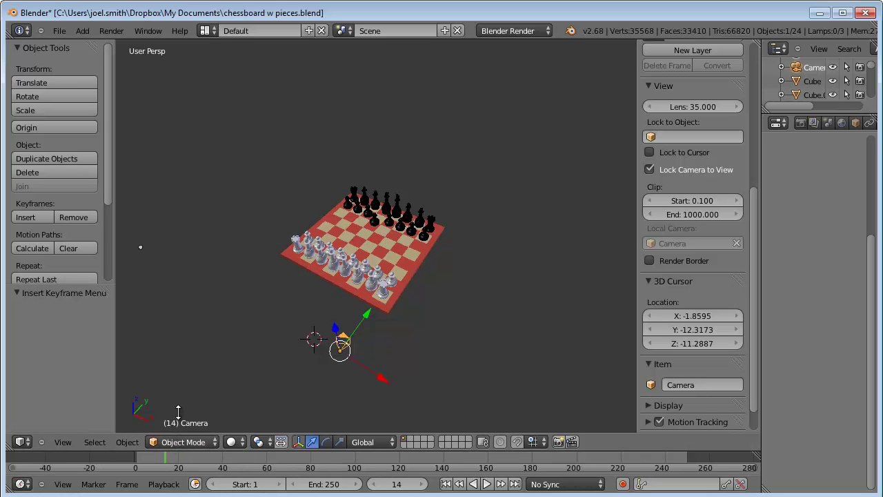
left_click(192, 458)
mouse_move(172, 451)
left_mouse_down()
mouse_move(172, 431)
mouse_move(143, 455)
mouse_move(217, 455)
mouse_move(147, 452)
mouse_move(176, 452)
mouse_move(161, 455)
left_mouse_up()
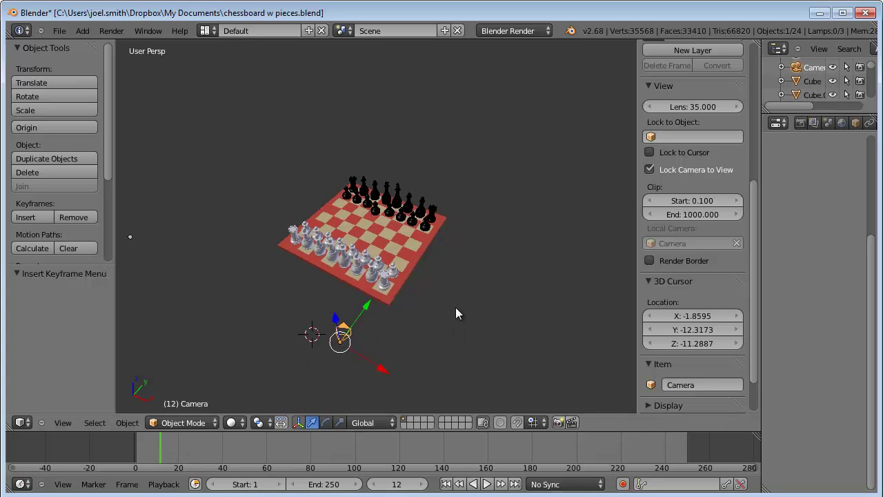
Through camera view at frame 50, insert a LocRotScale keyframe for the camera.
key("KP_0")
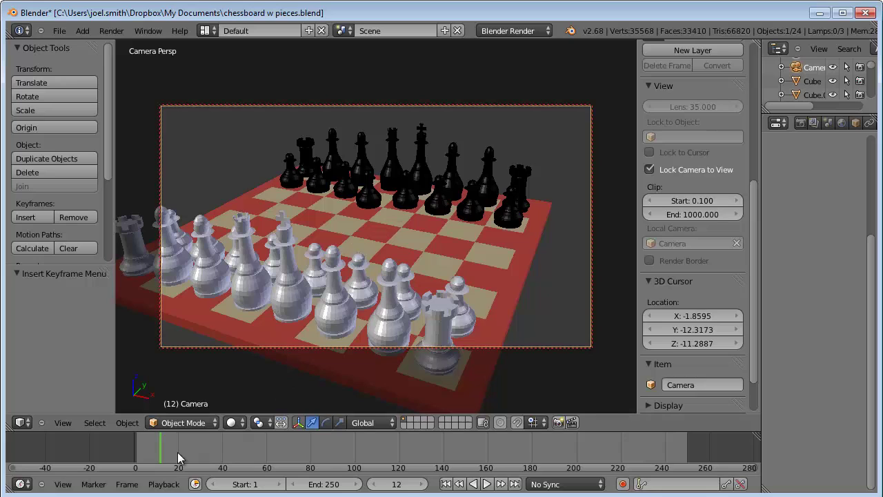
left_click_drag(162, 456, 246, 455)
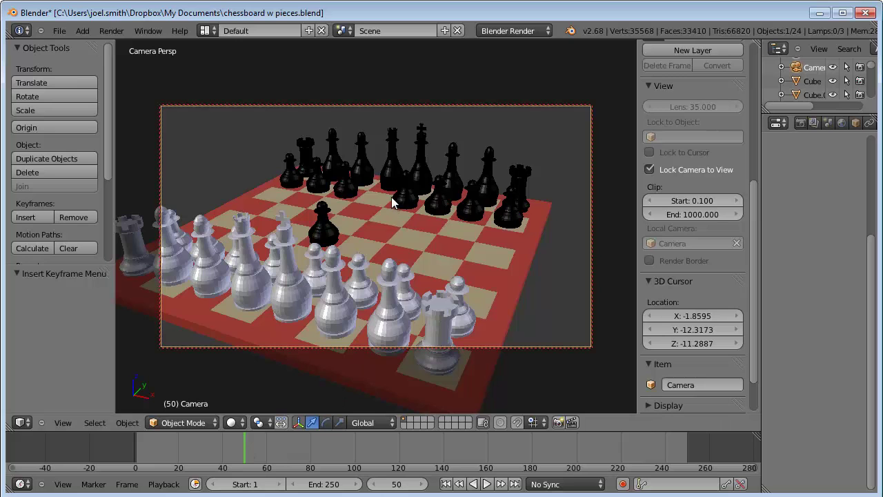
key("i")
left_click(349, 199)
Swing the camera view toward the black side and preview later frames.
middle_click_drag(485, 219, 366, 218)
scroll(364, 206, "up", 3)
scroll(363, 206, "down", 1)
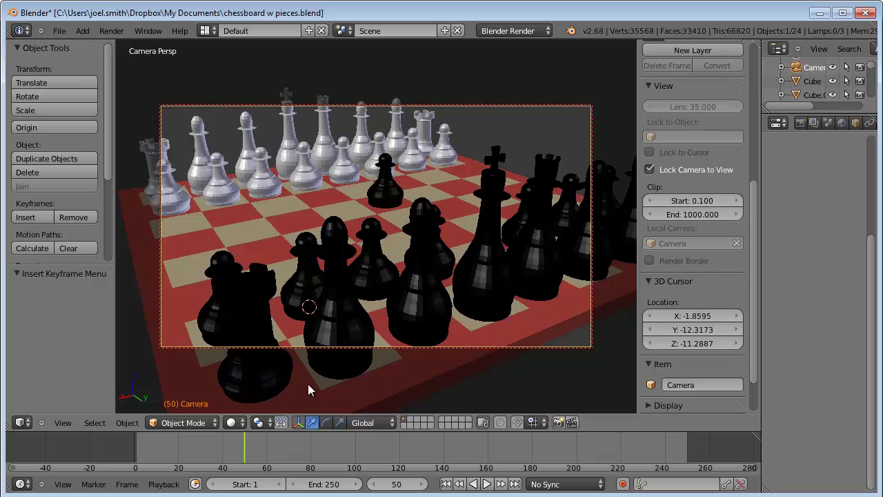
left_click_drag(250, 460, 365, 455)
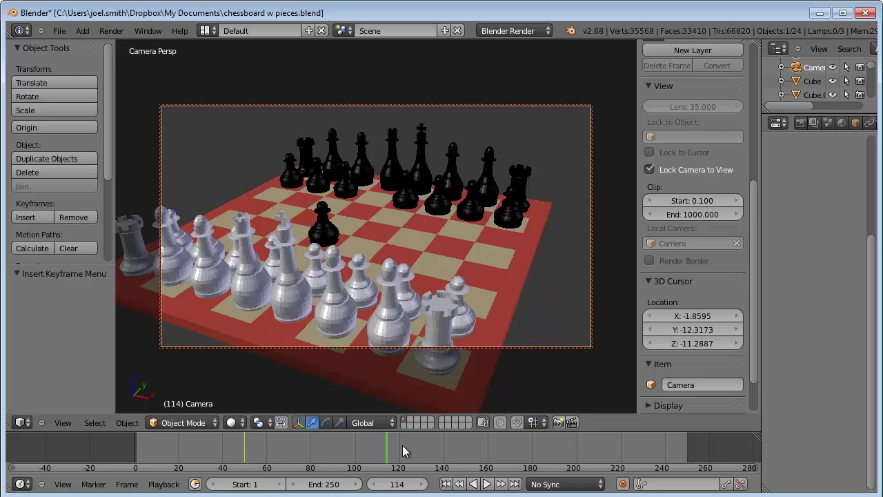
At frame 125, swing and zoom the camera toward the black pieces and key LocRotScale.
left_click_drag(387, 448, 419, 446)
middle_click_drag(443, 266, 355, 203)
scroll(354, 200, "up", 4)
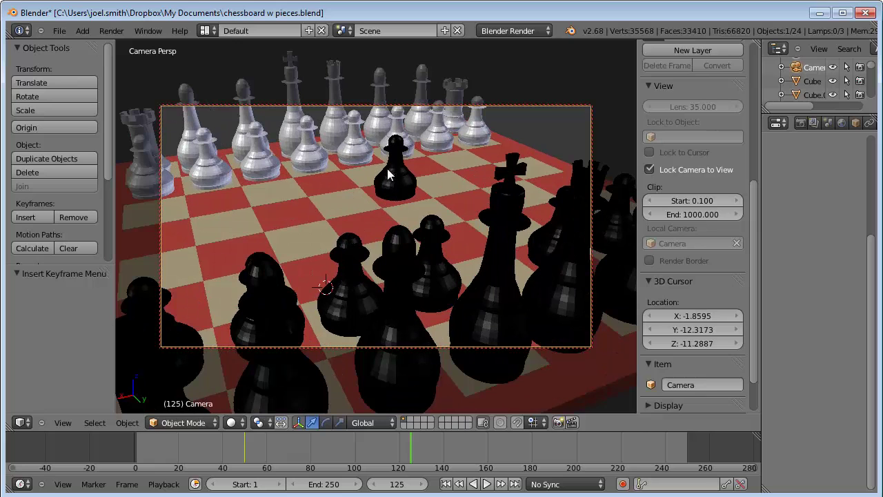
key("i")
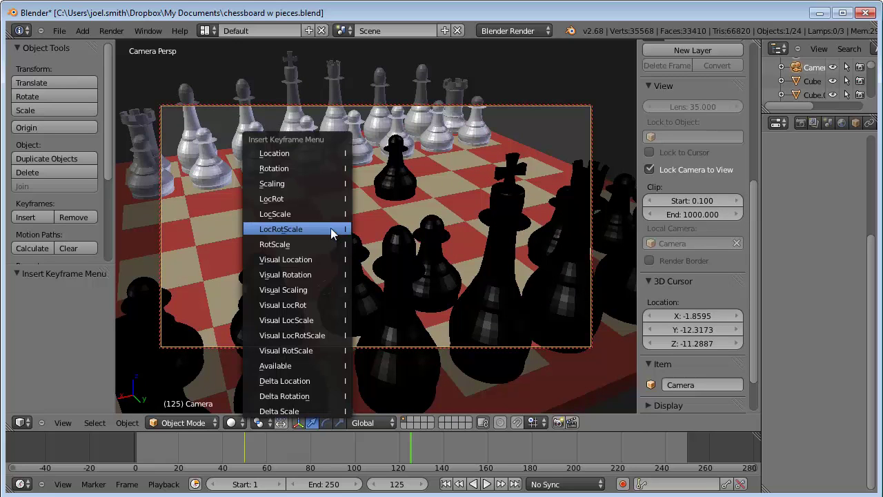
left_click(312, 230)
mouse_move(336, 441)
left_mouse_down()
mouse_move(340, 450)
mouse_move(279, 445)
mouse_move(376, 438)
mouse_move(307, 438)
mouse_move(342, 436)
left_mouse_up()
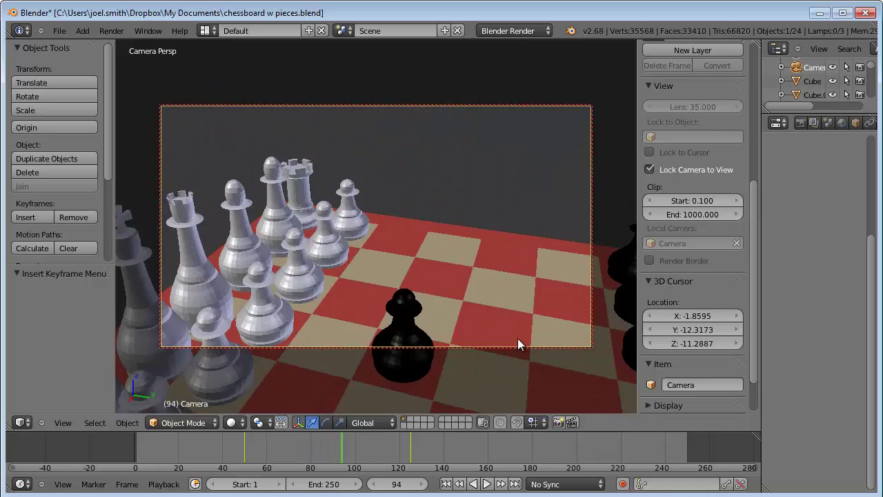
Leave camera view, shift the camera along the board, and key its position at frame 70.
key("KP_0")
scroll(431, 300, "down", 3)
scroll(431, 299, "down", 1)
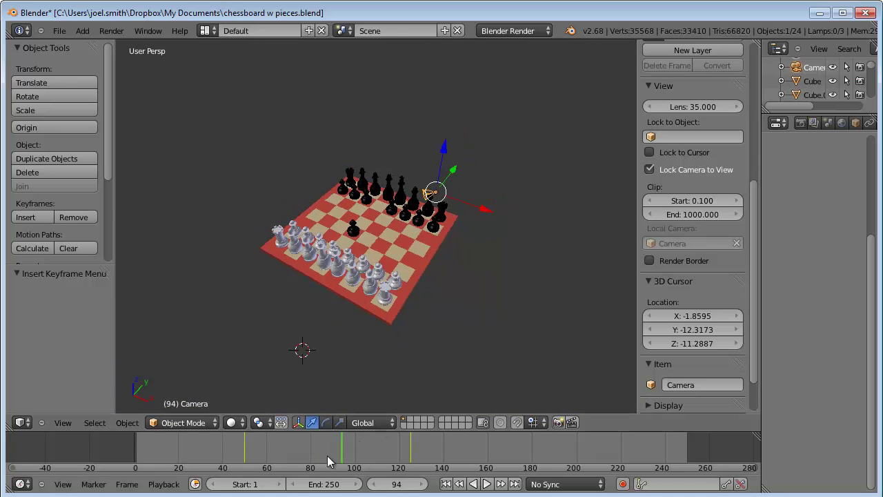
mouse_move(301, 458)
left_mouse_down()
mouse_move(261, 456)
mouse_move(365, 452)
mouse_move(280, 456)
mouse_move(288, 448)
left_mouse_up()
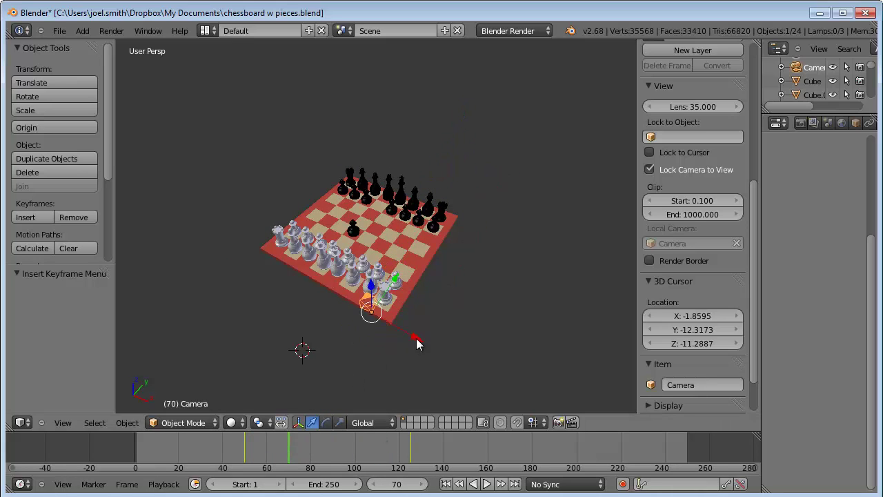
left_click_drag(417, 344, 452, 348)
left_click_drag(436, 304, 440, 298)
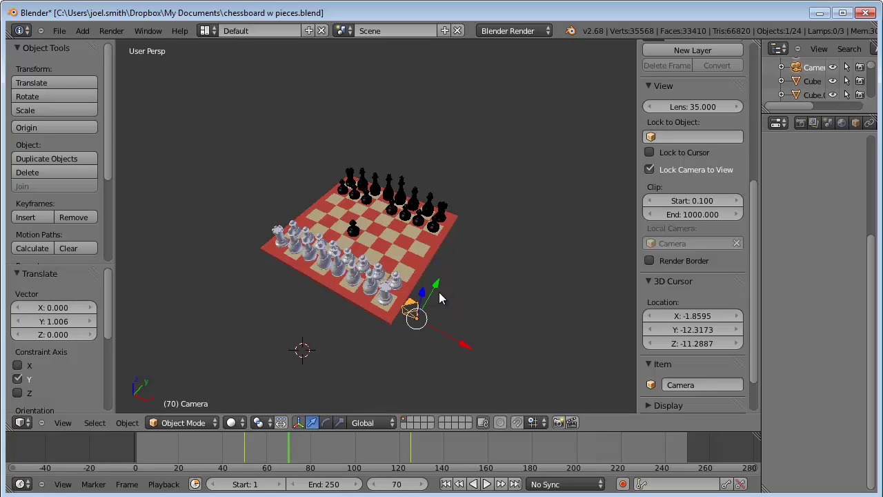
key("i")
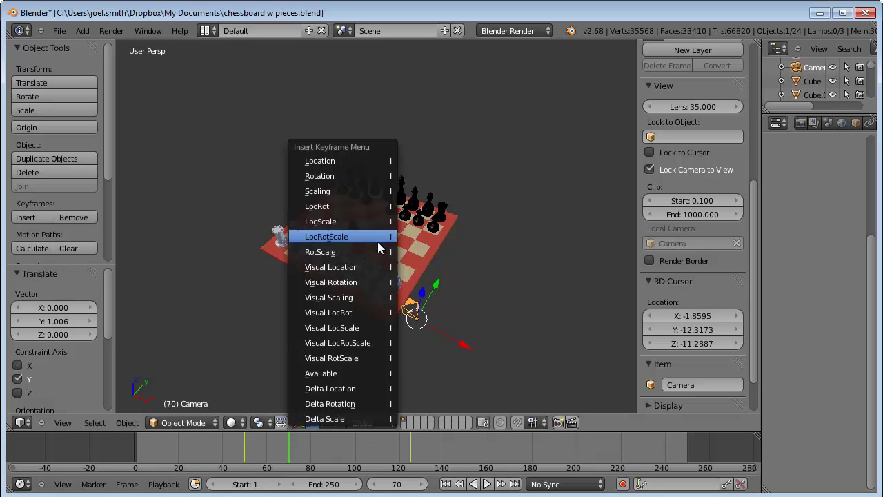
left_click(345, 238)
mouse_move(345, 450)
left_mouse_down()
mouse_move(361, 449)
mouse_move(348, 452)
left_mouse_up()
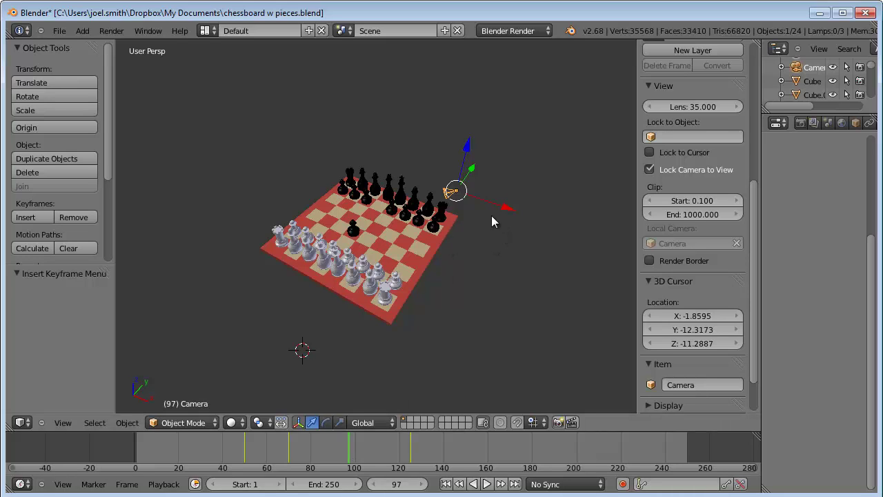
Move the camera along X then Y and key LocRotScale at frame 97.
key("g")
key("x")
left_click(539, 221)
key("g")
key("y")
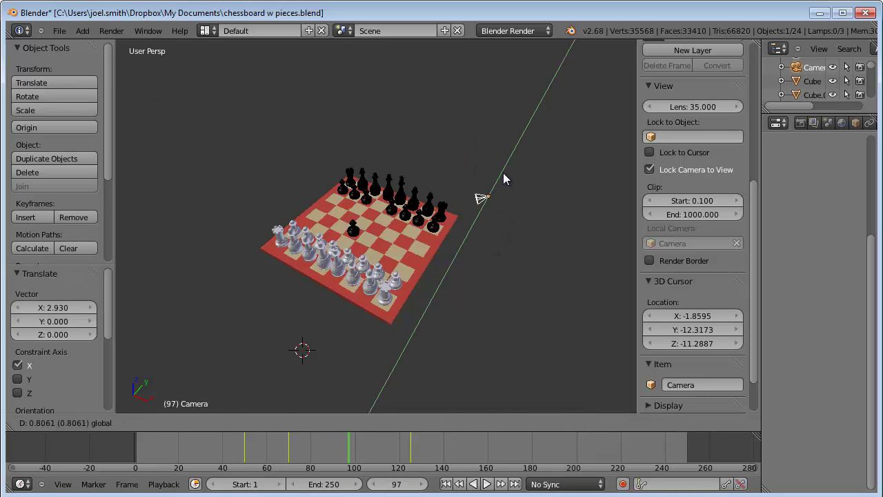
left_click(507, 179)
key("i")
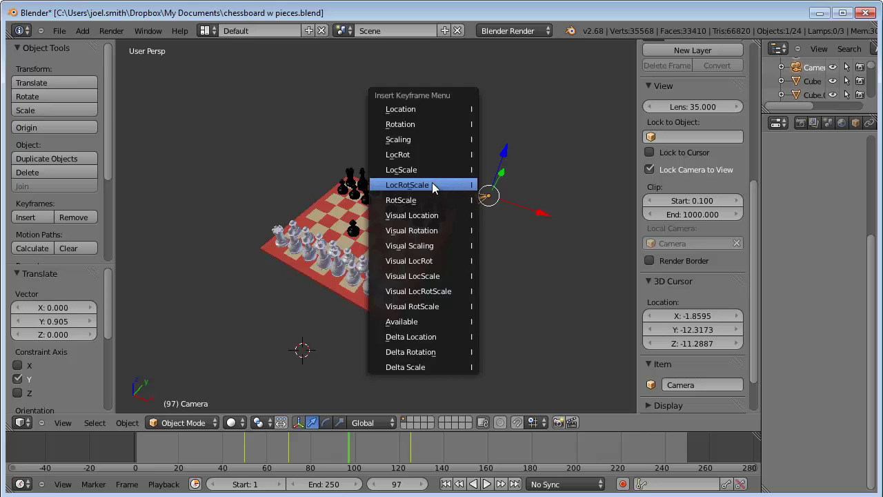
left_click(435, 185)
left_click_drag(352, 462, 245, 457)
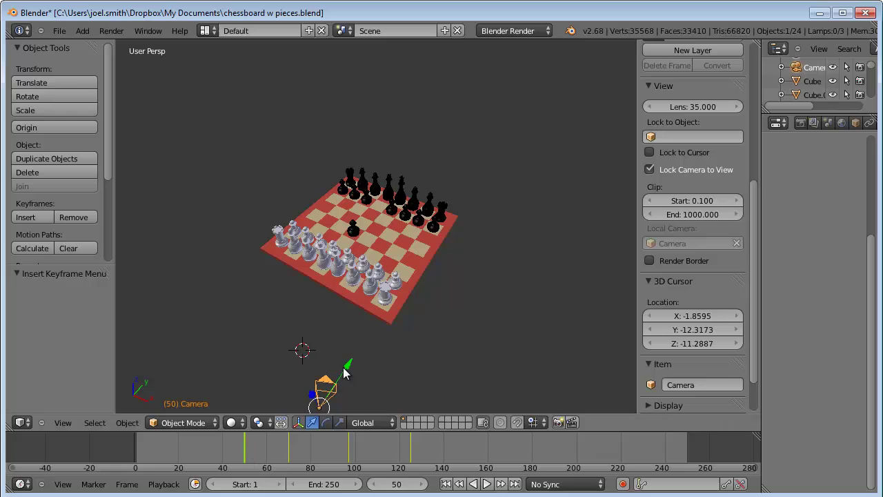
Preview the camera pan through the camera from frame 67 onward.
key("KP_0")
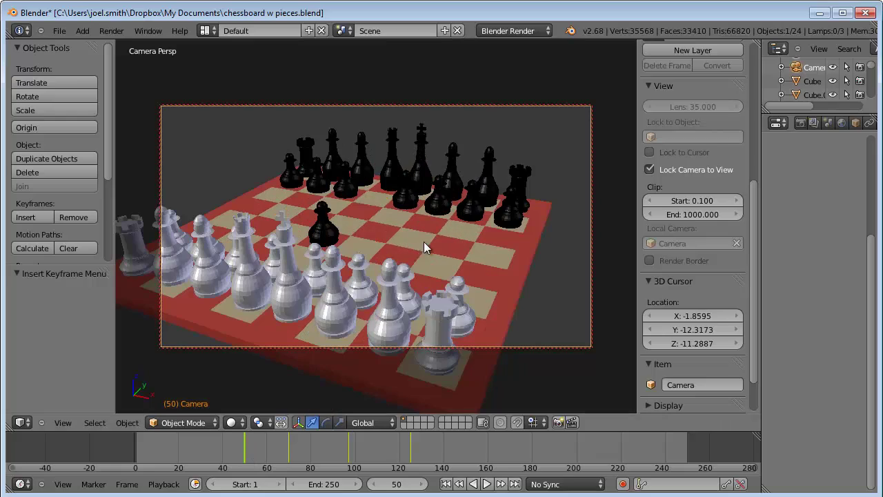
left_click(285, 453)
left_click_drag(287, 453, 421, 440)
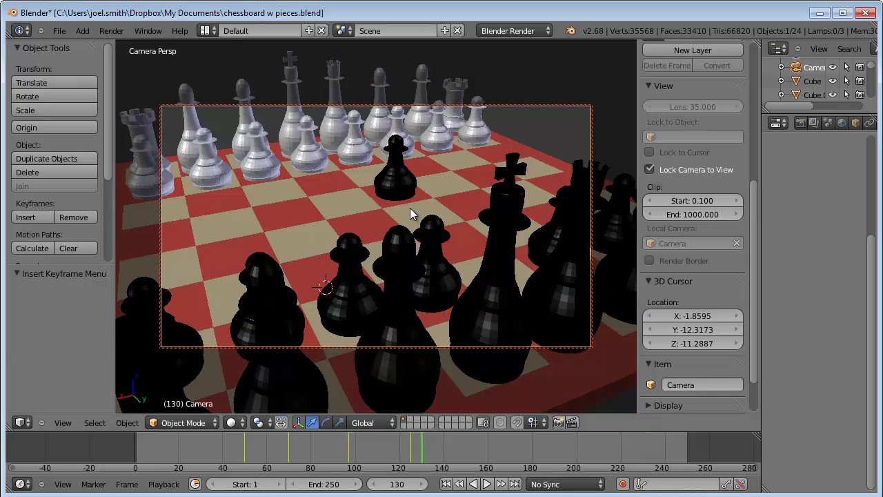
Return to free perspective, orbit to the black side, and select the white pieces.
key("KP_0")
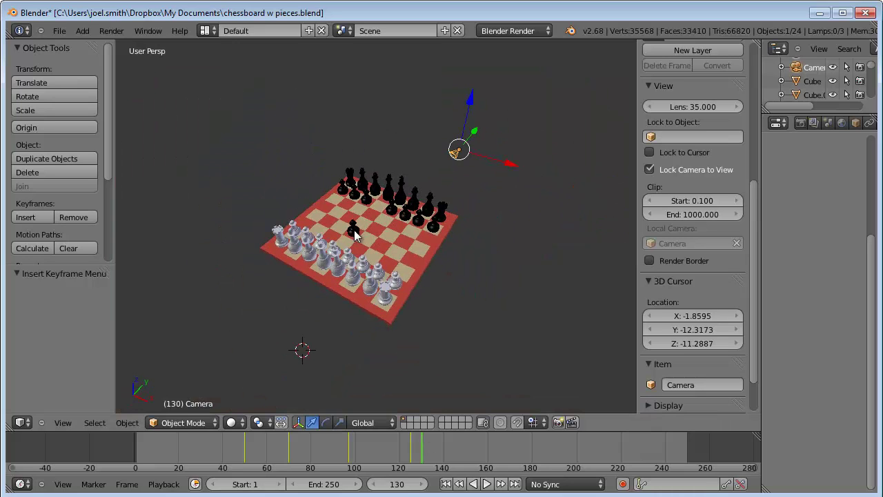
middle_click_drag(462, 219, 352, 230)
scroll(352, 229, "up", 6)
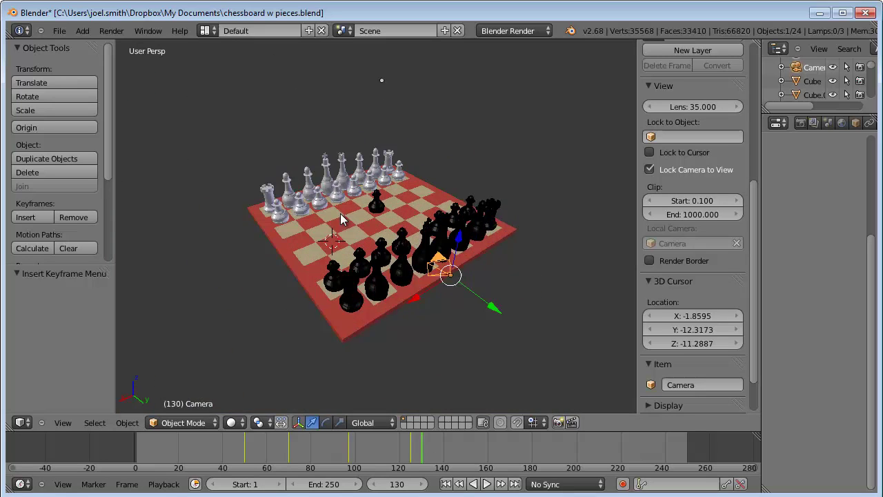
right_click(314, 177)
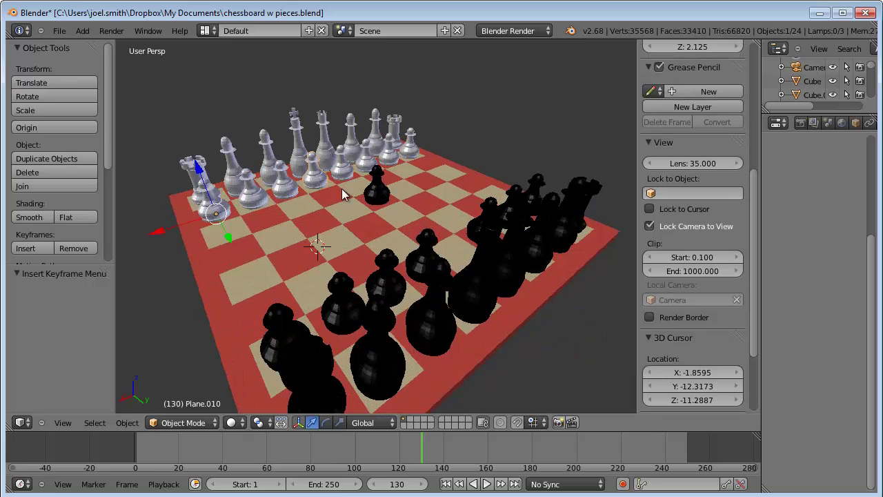
Insert a LocRotScale keyframe for the white pawn at frame 130, undoing a trial move.
key("i")
left_click(342, 256)
left_click_drag(230, 242, 256, 273)
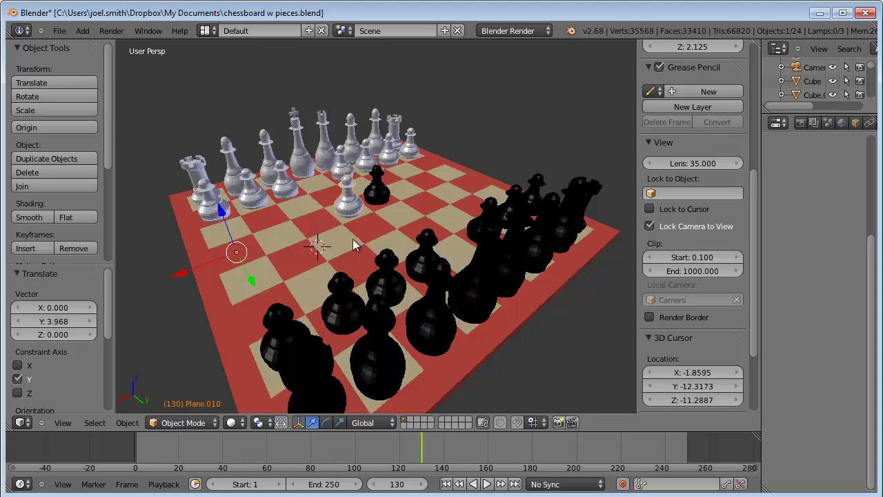
key("ctrl+z")
At frame 150, move the white pawn forward two squares along Y and keyframe it.
left_click_drag(428, 450, 469, 453)
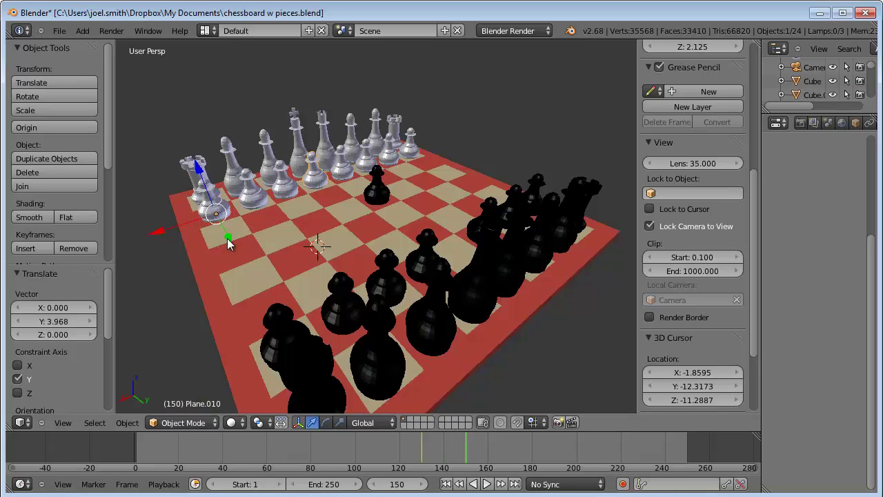
left_click_drag(229, 239, 250, 278)
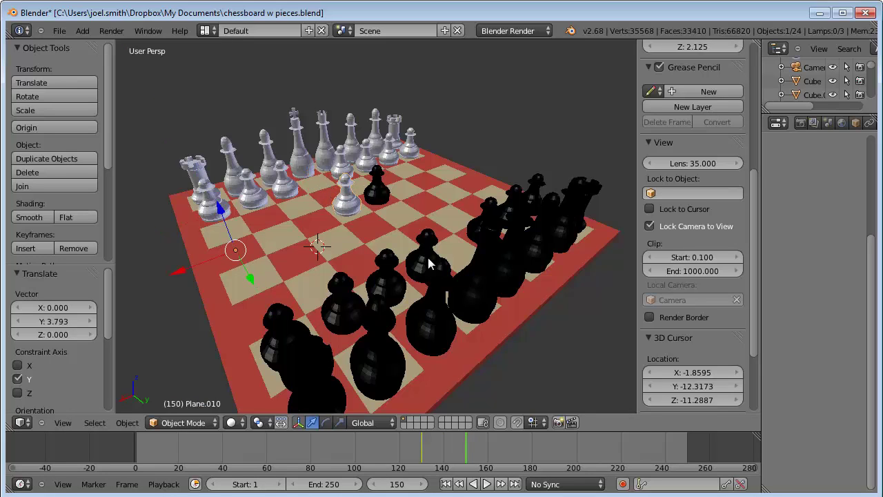
key("i")
left_click(438, 208)
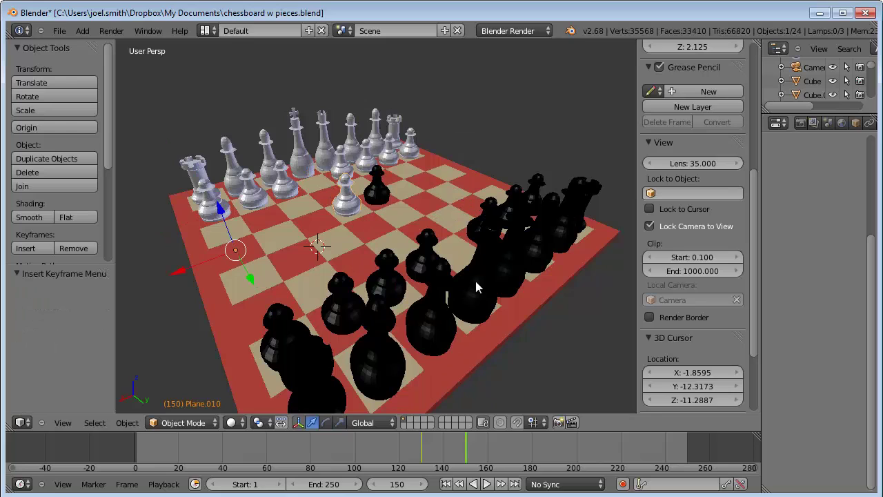
left_click_drag(468, 447, 477, 449)
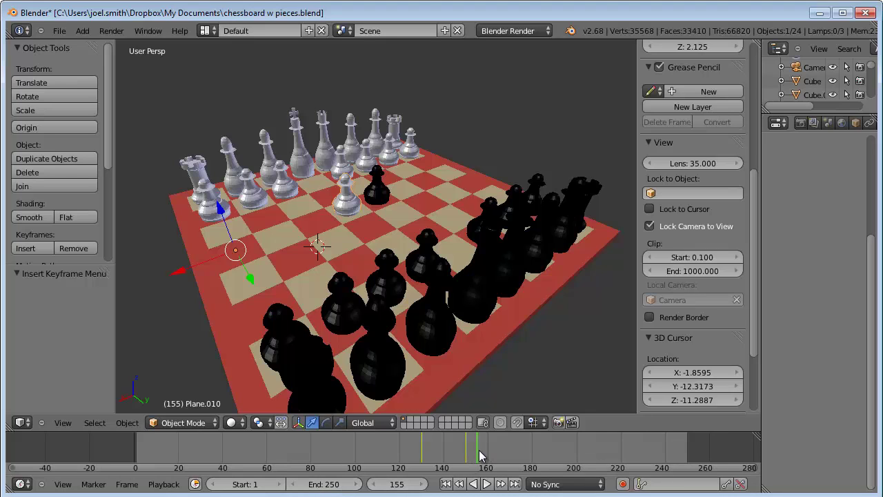
Set the timeline End frame to 155.
left_click(333, 484)
type("155")
key("Return")
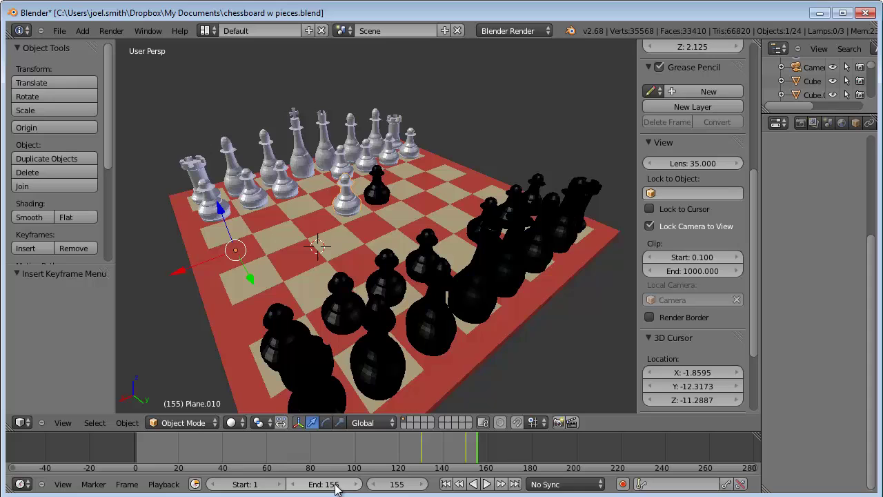
Scrub through frames 41, 63 and 116, reviewing the pawn moves and camera pan through the camera view.
left_click_drag(476, 453, 238, 463)
left_click_drag(354, 468, 314, 464)
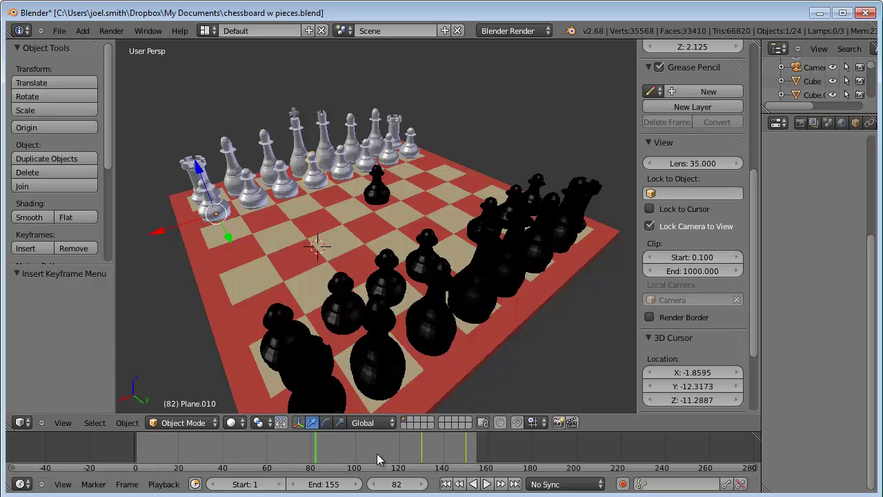
left_click(273, 454)
left_click(390, 452)
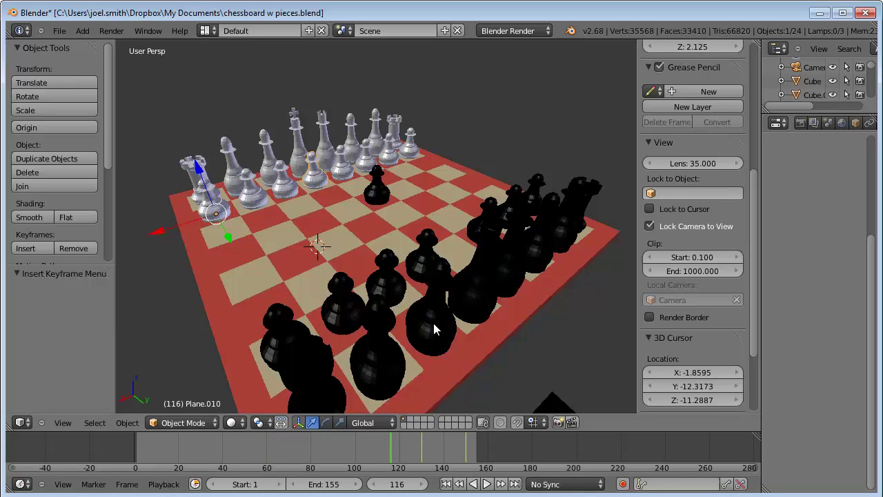
key("KP_0")
left_click_drag(362, 444, 481, 450)
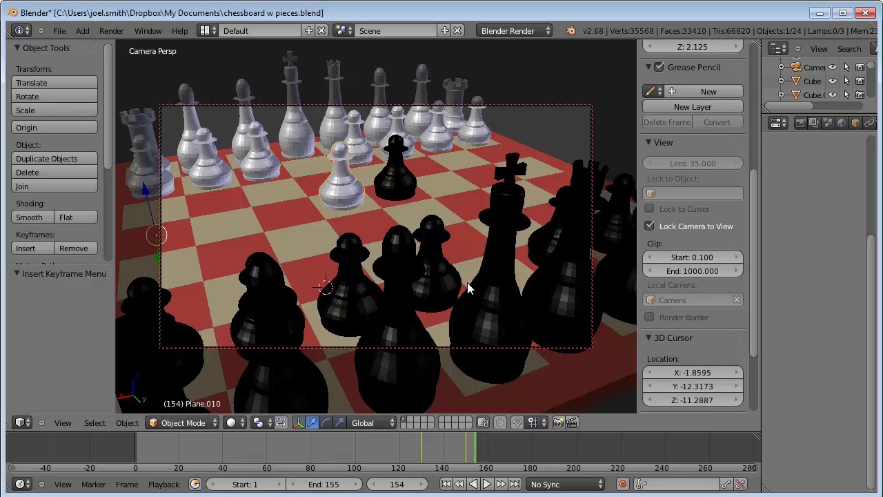
key("KP_0")
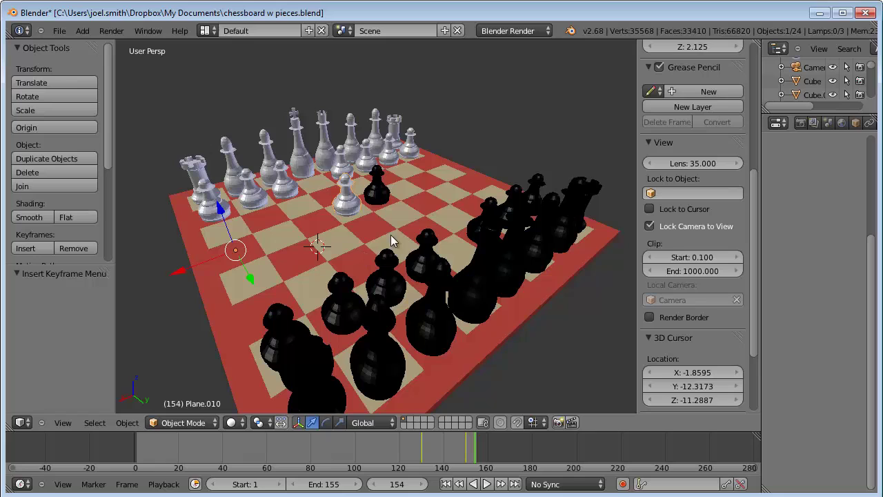
In the Render properties' Output section, set the file format to AVI JPEG.
left_click(801, 123)
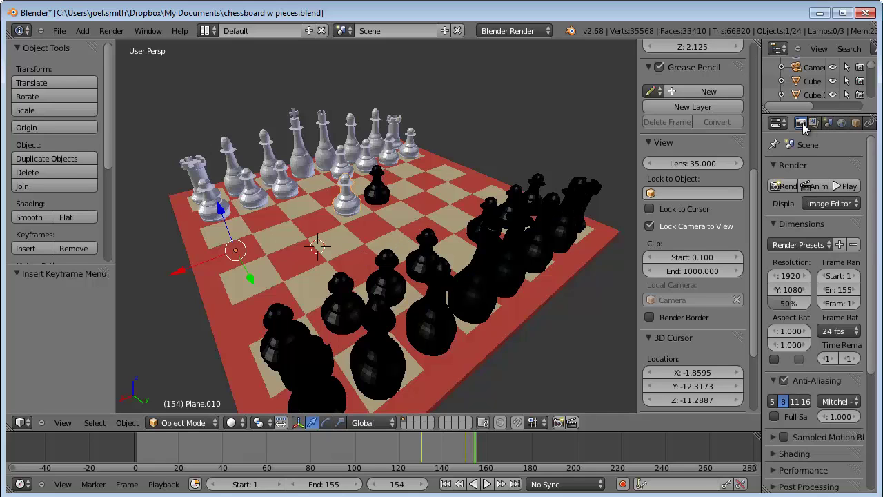
scroll(842, 331, "down", 6)
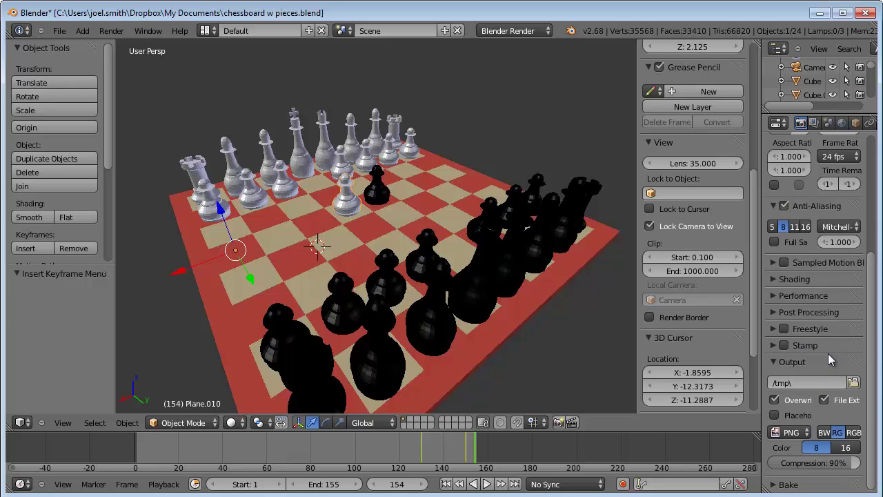
left_click(792, 432)
left_click(741, 335)
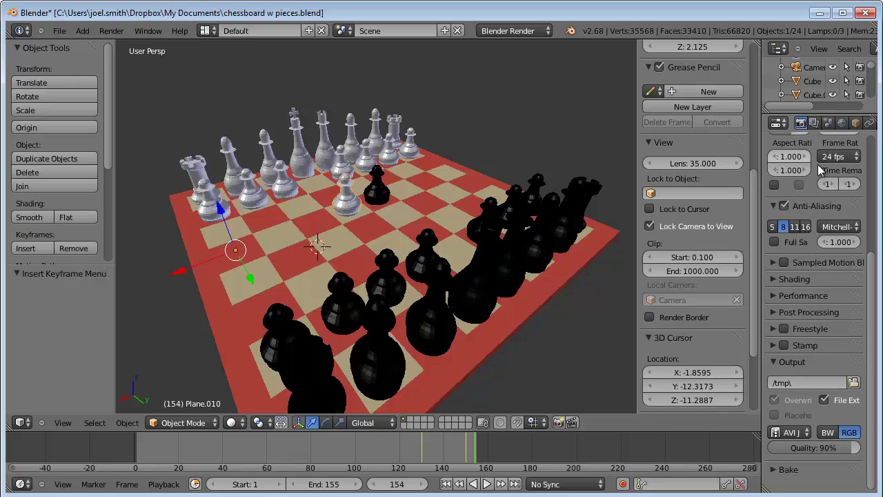
scroll(808, 183, "up", 6)
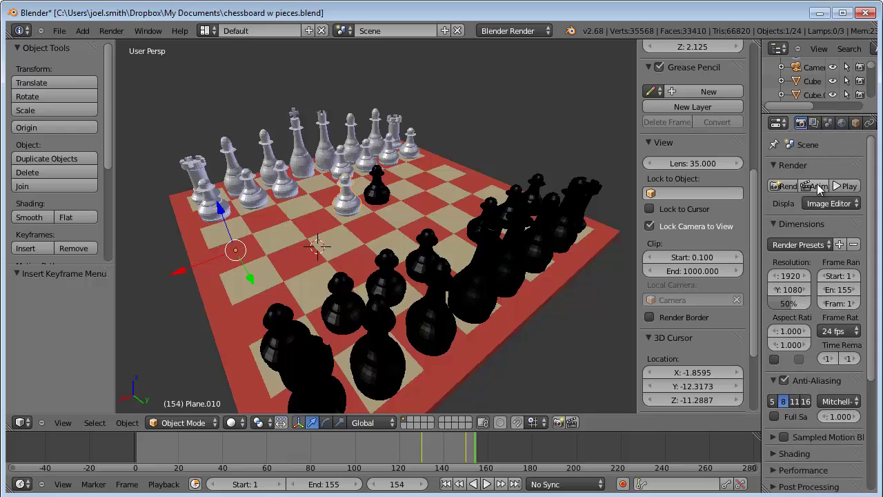